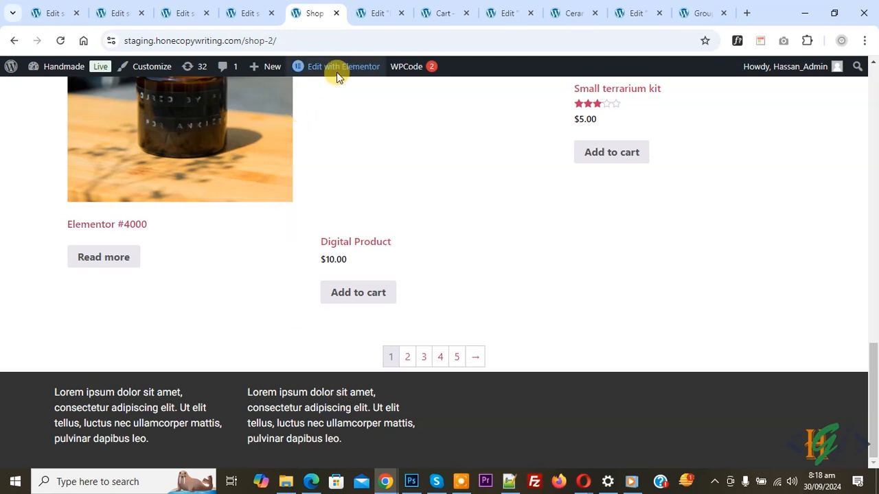
Step: Open the shop page's footer template in the Elementor editor in a new browser tab
{"action": "mouse_move", "coordinate": [337, 72]}
{"action": "right_click", "coordinate": [341, 108]}
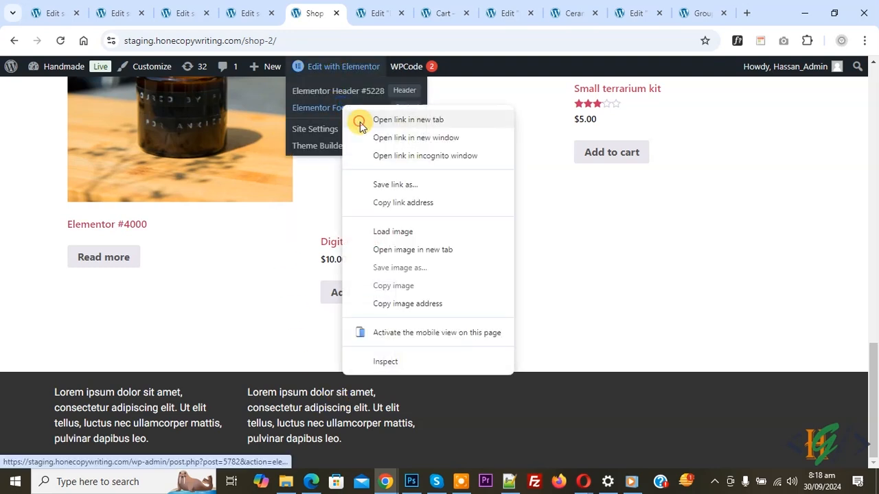
{"action": "left_click", "coordinate": [358, 117]}
{"action": "left_click", "coordinate": [379, 13]}
{"action": "scroll", "coordinate": [452, 200], "scroll_direction": "down", "scroll_amount": 4}
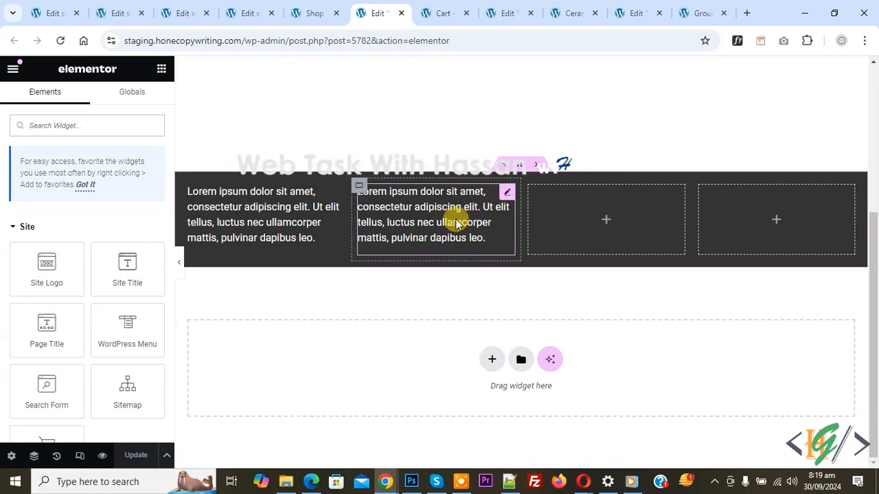
Step: Duplicate the dark footer container and set the copy's background color to red (#F70000)
{"action": "right_click", "coordinate": [516, 166]}
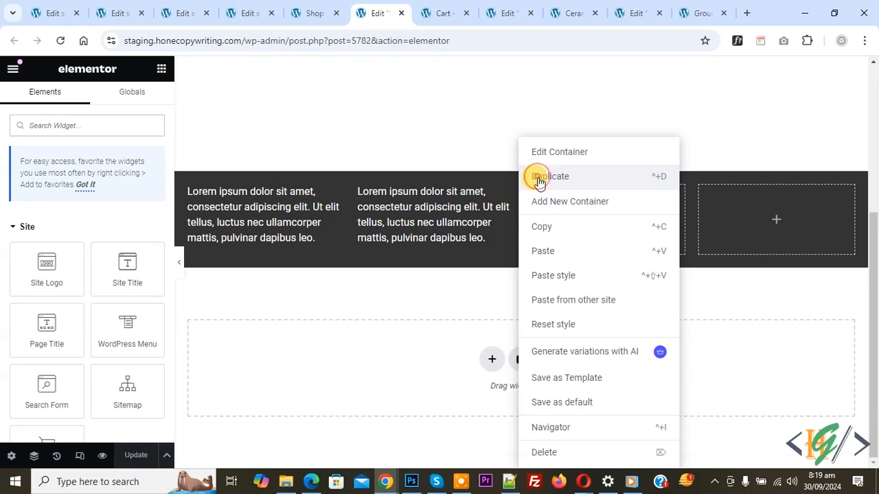
{"action": "left_click", "coordinate": [539, 180]}
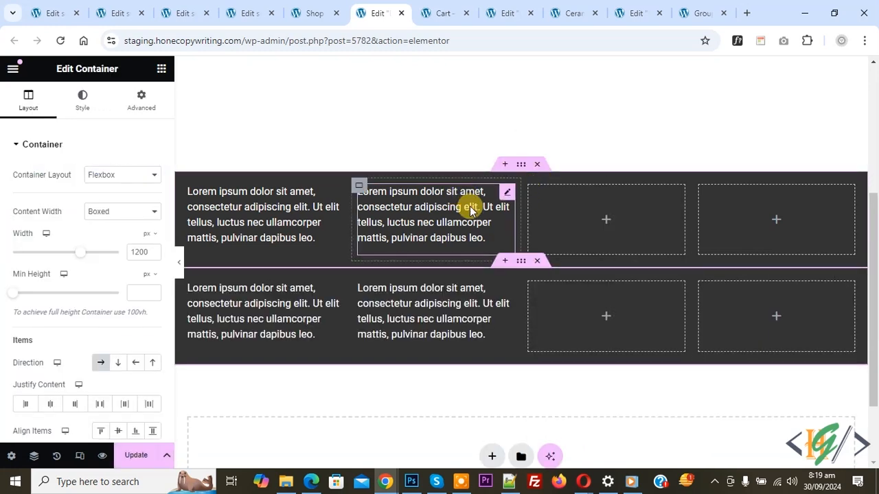
{"action": "left_click", "coordinate": [522, 265]}
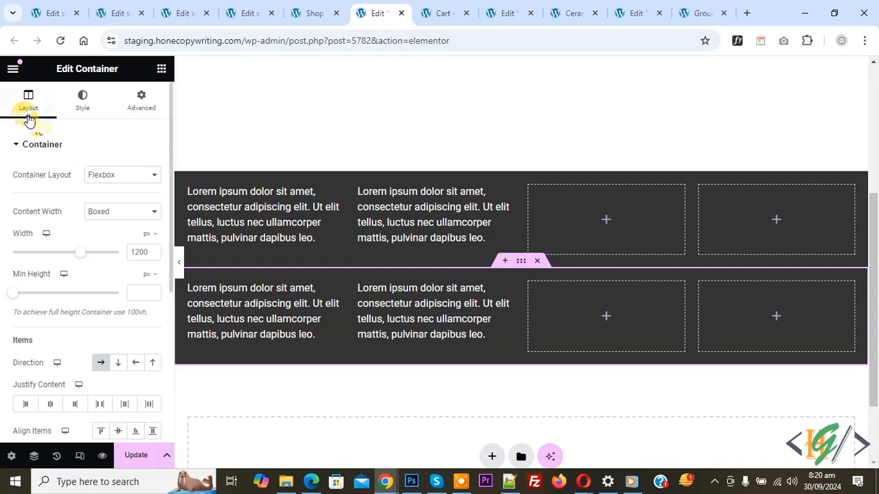
{"action": "left_click", "coordinate": [90, 105]}
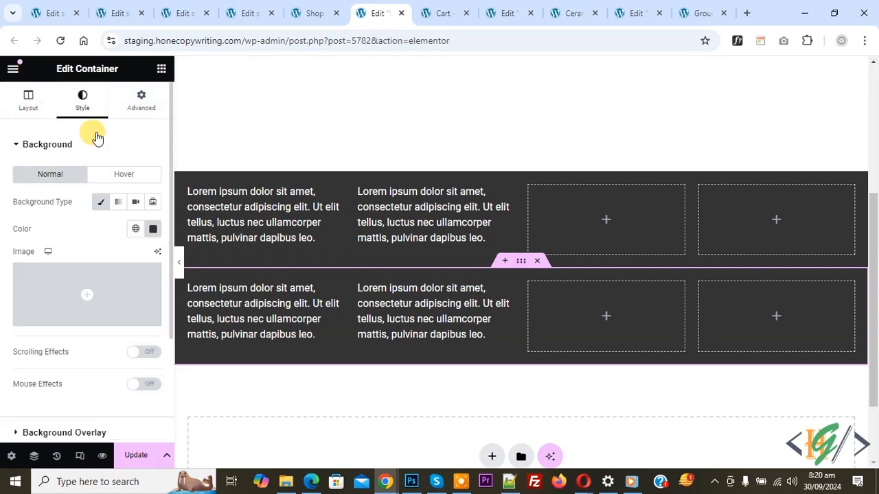
{"action": "left_click", "coordinate": [152, 229]}
{"action": "left_click_drag", "start_coordinate": [181, 295], "coordinate": [227, 282]}
Step: Duplicate the red footer container and set the new copy's background color to a muted purple-blue
{"action": "right_click", "coordinate": [521, 260]}
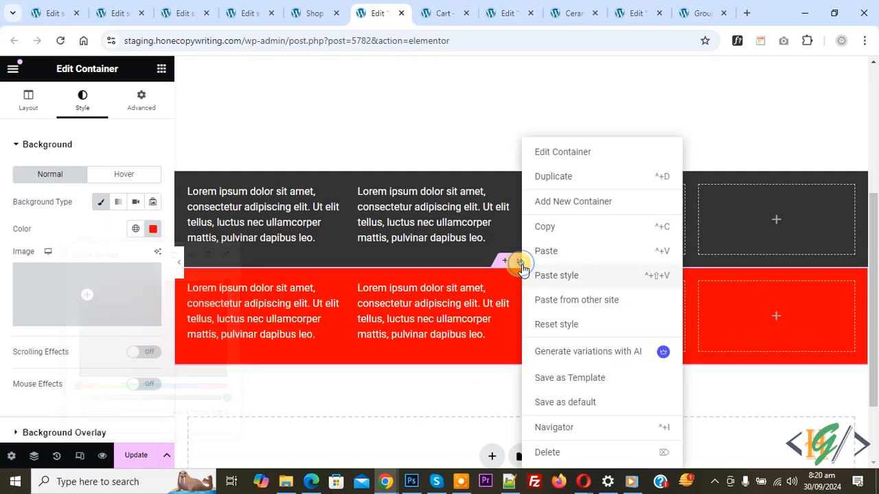
{"action": "left_click", "coordinate": [552, 177]}
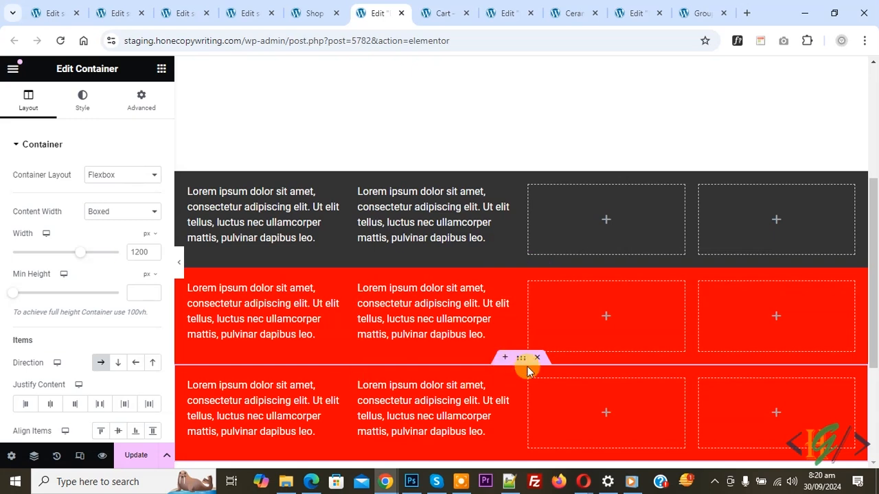
{"action": "left_click", "coordinate": [522, 360]}
{"action": "left_click", "coordinate": [80, 101]}
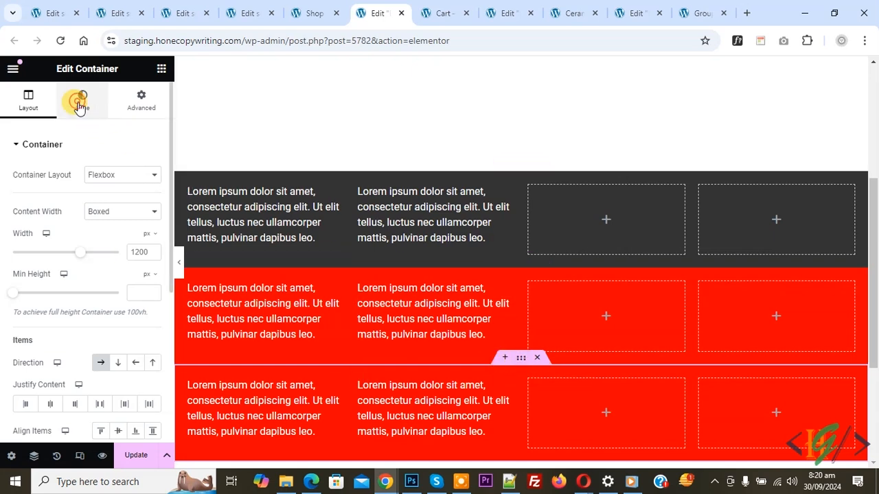
{"action": "left_click", "coordinate": [152, 231]}
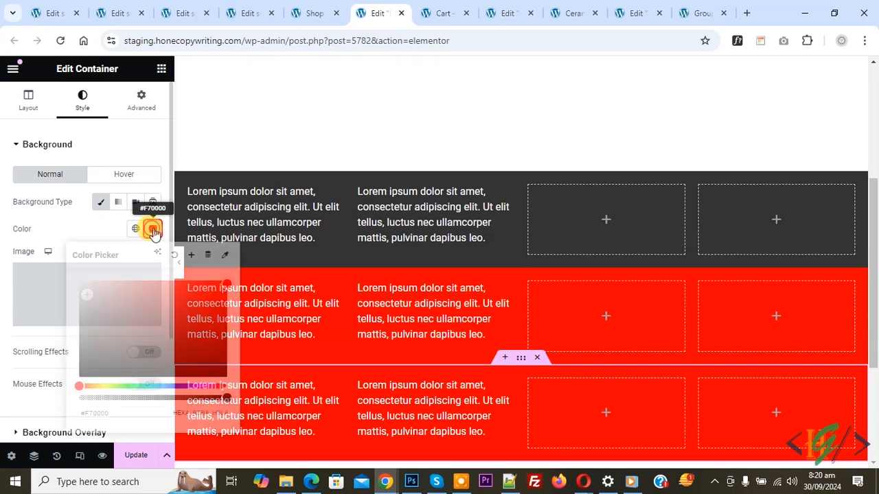
{"action": "left_click_drag", "start_coordinate": [96, 300], "coordinate": [186, 300]}
{"action": "left_click", "coordinate": [451, 308]}
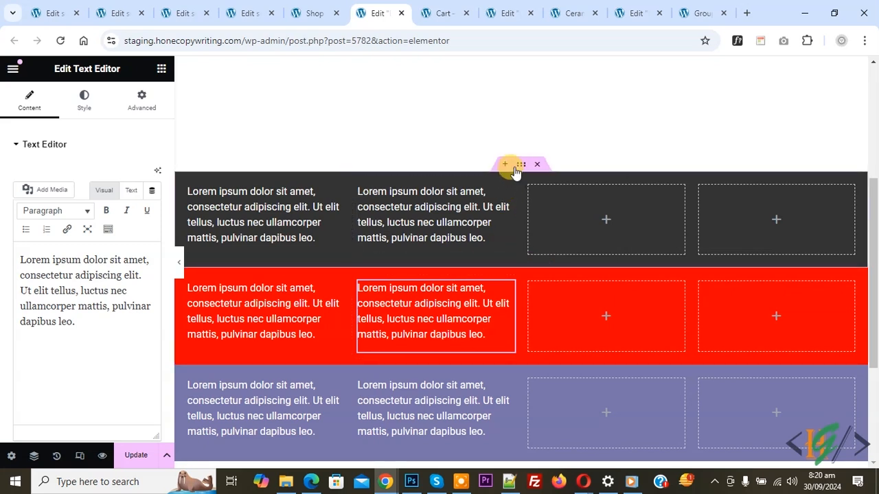
Step: Set the original dark footer container to be hidden on mobile portrait and tablet portrait
{"action": "left_click", "coordinate": [522, 166]}
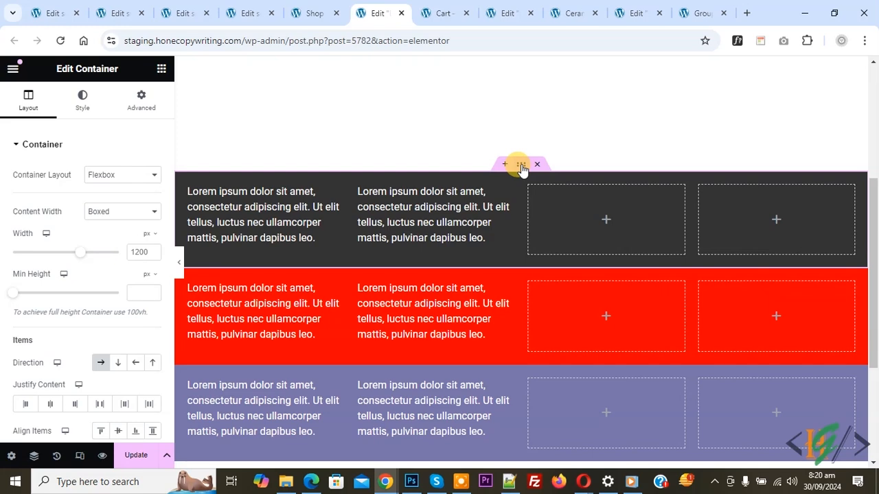
{"action": "left_click", "coordinate": [130, 109]}
{"action": "scroll", "coordinate": [68, 175], "scroll_direction": "down", "scroll_amount": 6}
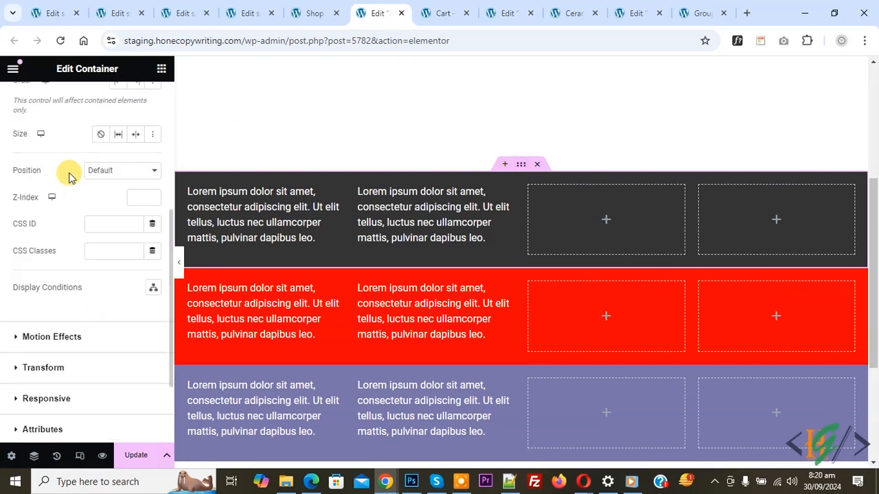
{"action": "left_click", "coordinate": [75, 291]}
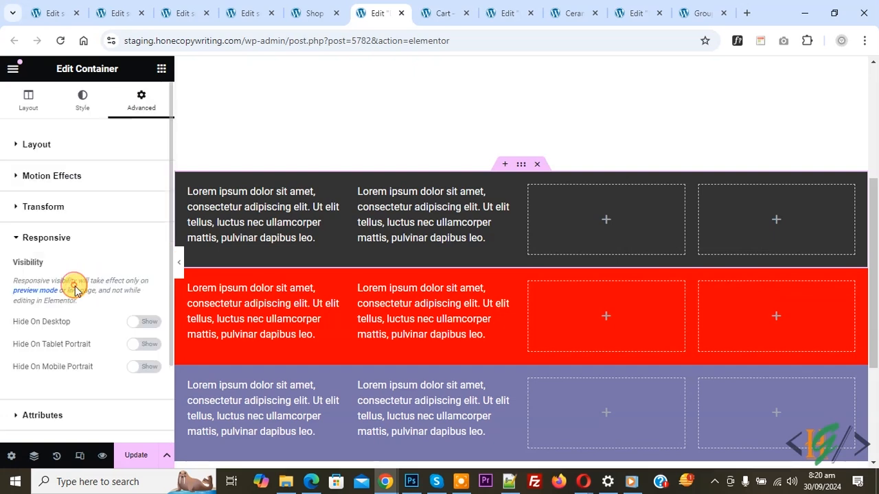
{"action": "scroll", "coordinate": [52, 237], "scroll_direction": "down", "scroll_amount": 1}
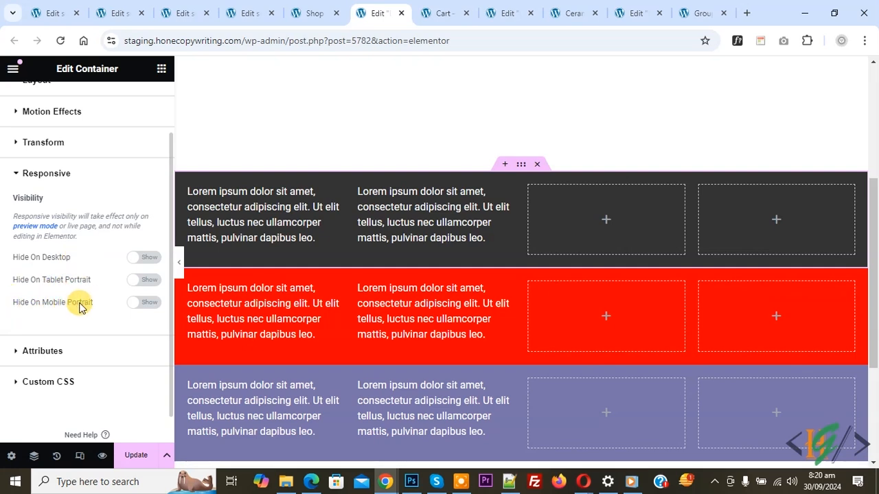
{"action": "left_click", "coordinate": [133, 304]}
{"action": "left_click", "coordinate": [144, 280]}
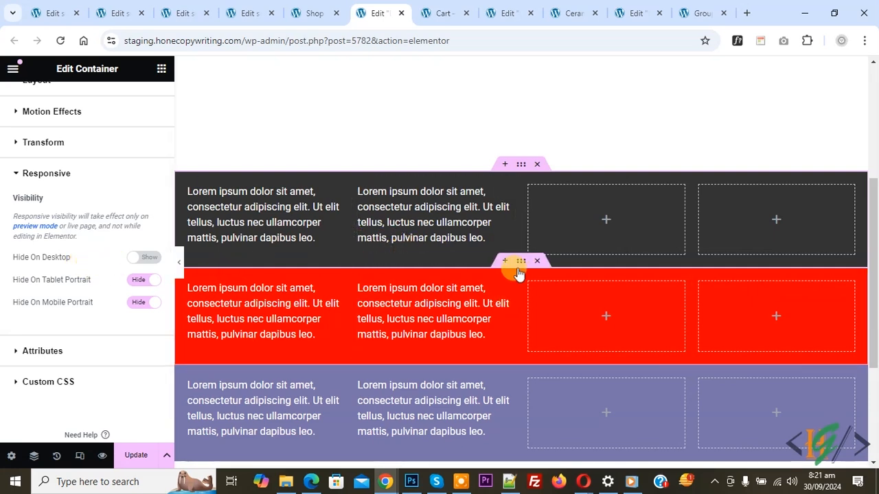
Step: Set the red footer container to be hidden on desktop and mobile portrait
{"action": "left_click", "coordinate": [520, 266]}
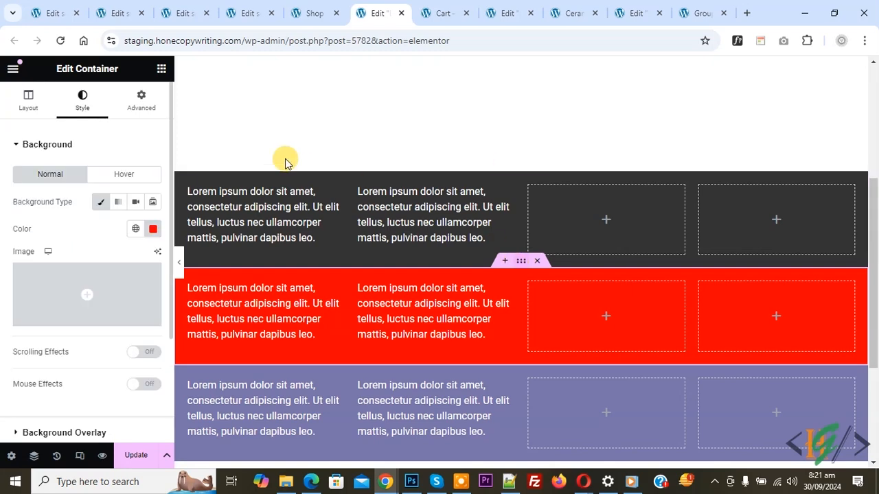
{"action": "left_click", "coordinate": [147, 106]}
{"action": "scroll", "coordinate": [55, 180], "scroll_direction": "down", "scroll_amount": 4}
{"action": "scroll", "coordinate": [59, 227], "scroll_direction": "down", "scroll_amount": 2}
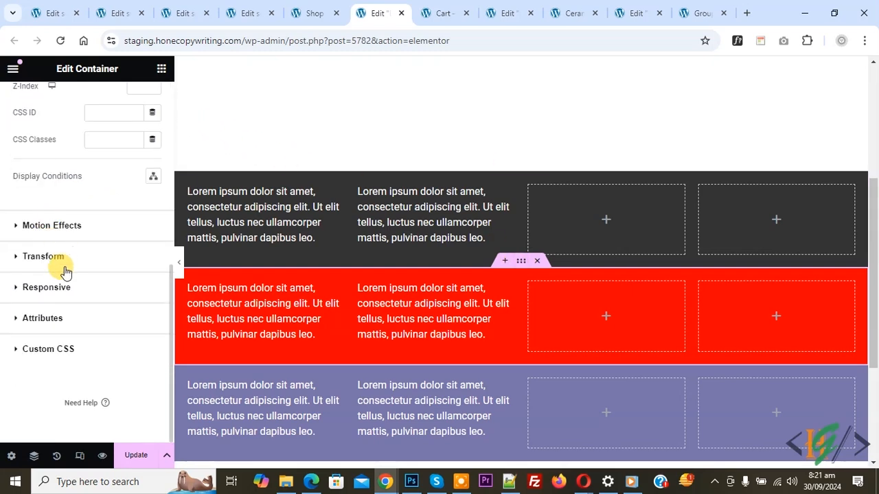
{"action": "left_click", "coordinate": [63, 287]}
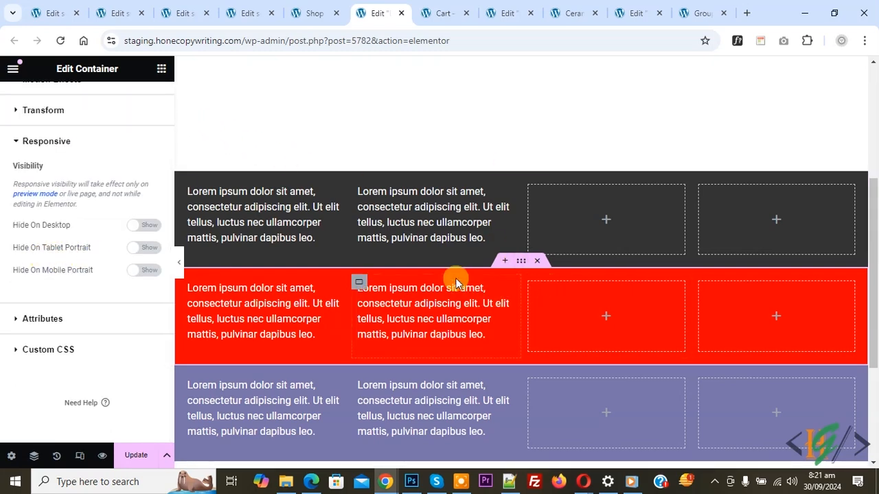
{"action": "left_click", "coordinate": [146, 225]}
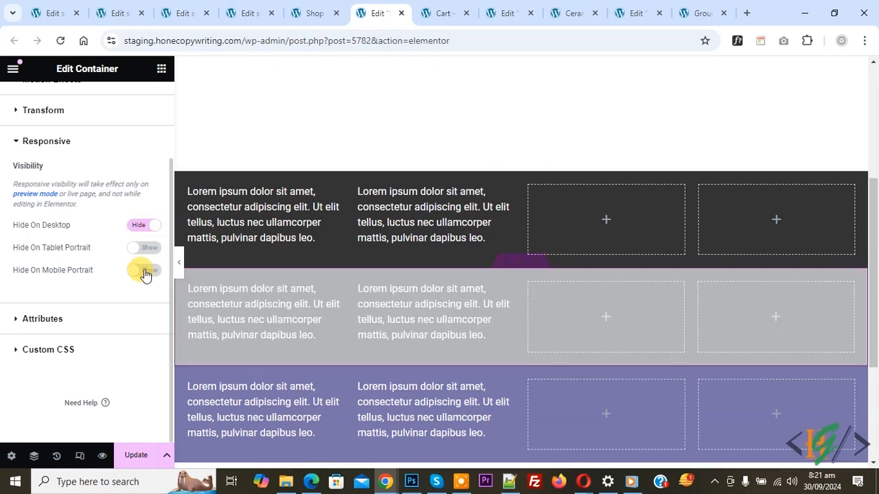
Step: Set the purple-blue footer container to be hidden on desktop and tablet portrait, and save the footer template
{"action": "mouse_move", "coordinate": [523, 380]}
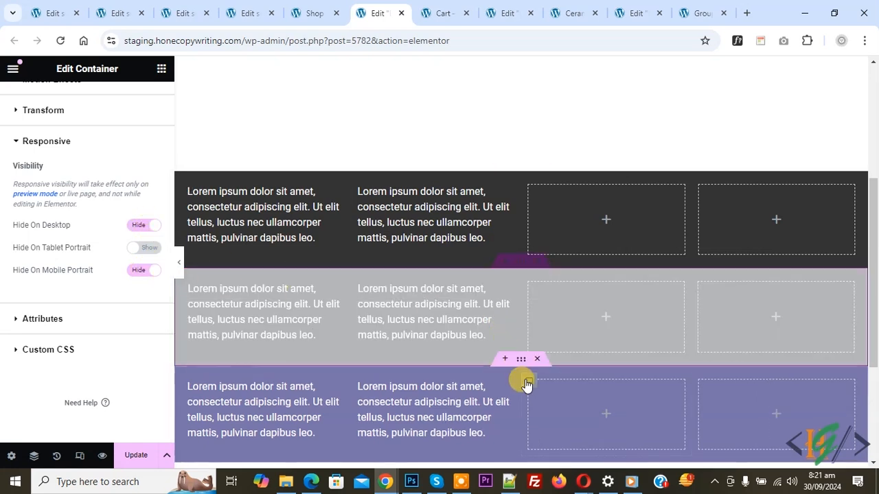
{"action": "left_click", "coordinate": [520, 362]}
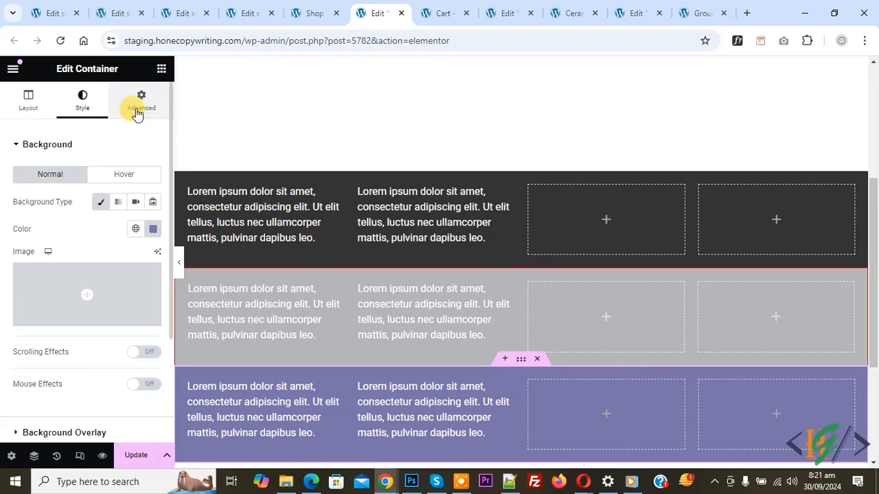
{"action": "left_click", "coordinate": [140, 99]}
{"action": "scroll", "coordinate": [77, 199], "scroll_direction": "down", "scroll_amount": 5}
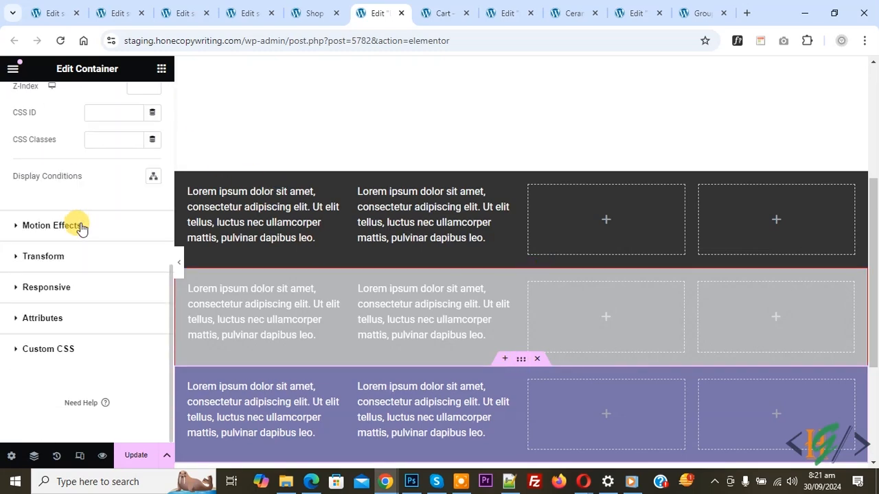
{"action": "left_click", "coordinate": [61, 283]}
{"action": "scroll", "coordinate": [60, 285], "scroll_direction": "down", "scroll_amount": 1}
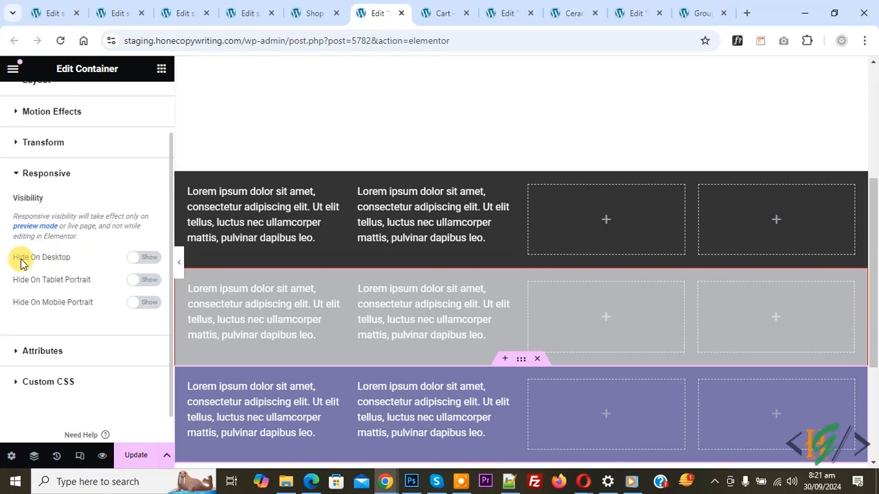
{"action": "left_click", "coordinate": [148, 259]}
{"action": "left_click", "coordinate": [148, 281]}
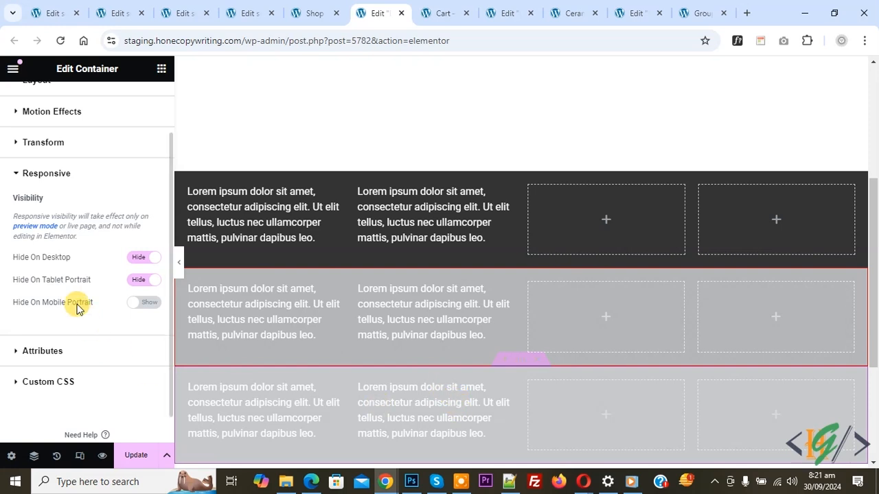
{"action": "left_click", "coordinate": [137, 456]}
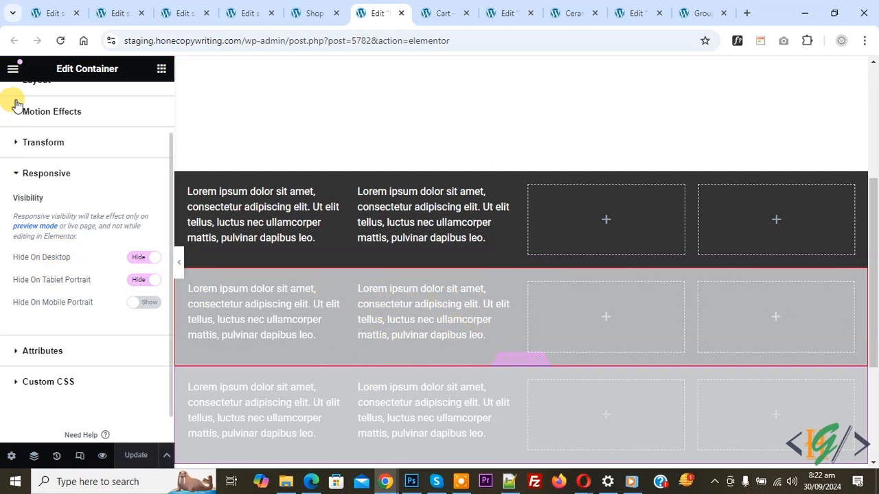
Step: Open the Breakpoints section of the site-wide layout settings and examine the breakpoint widths for each device
{"action": "left_click", "coordinate": [13, 68]}
{"action": "left_click", "coordinate": [53, 128]}
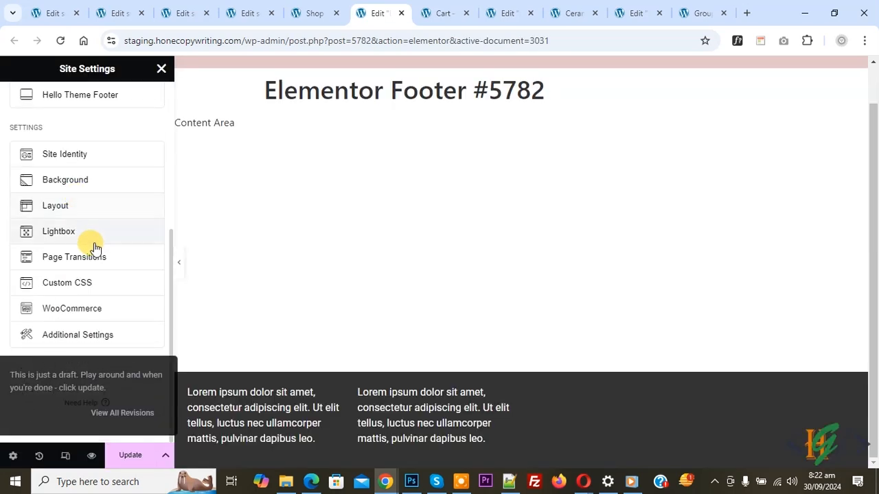
{"action": "left_click", "coordinate": [69, 207]}
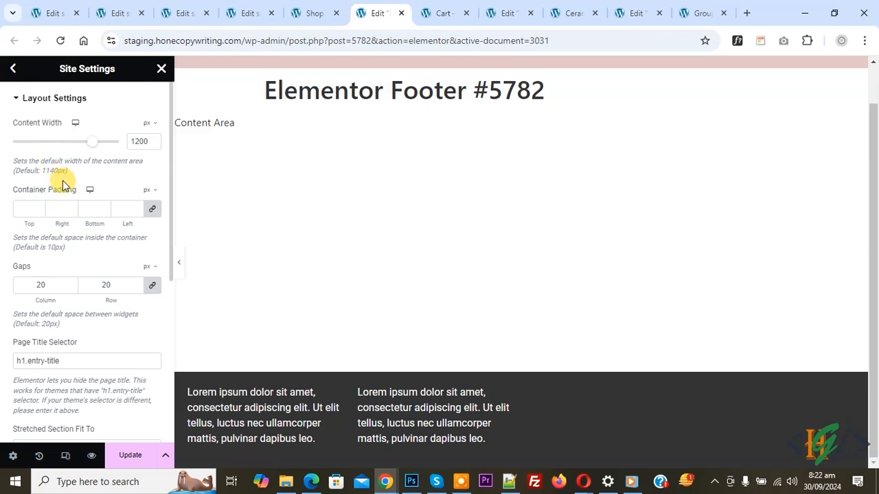
{"action": "scroll", "coordinate": [63, 199], "scroll_direction": "down", "scroll_amount": 5}
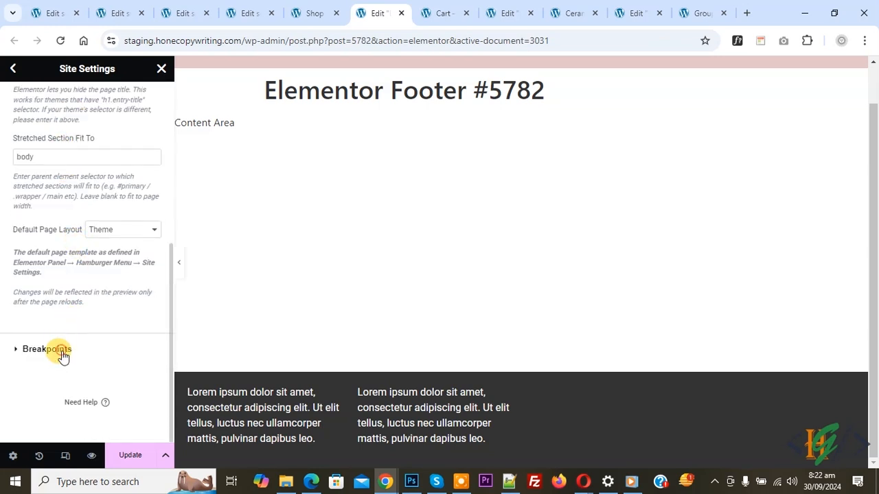
{"action": "left_click", "coordinate": [62, 351]}
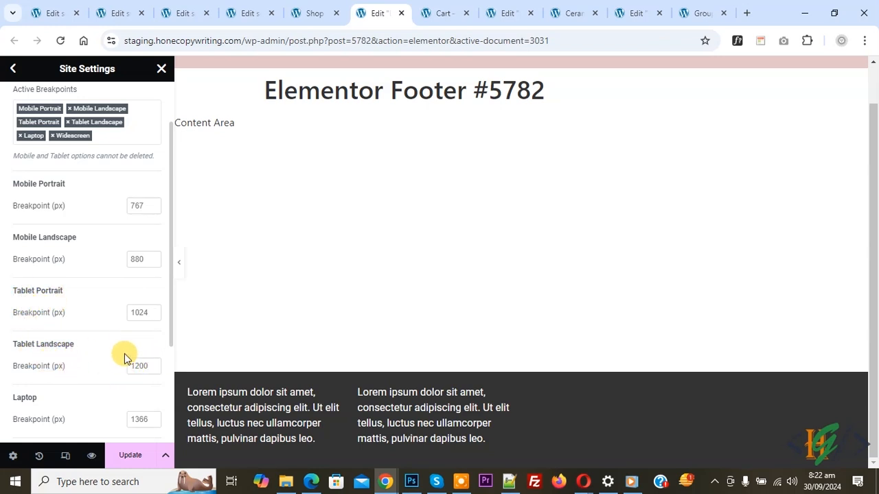
{"action": "scroll", "coordinate": [82, 288], "scroll_direction": "up", "scroll_amount": 1}
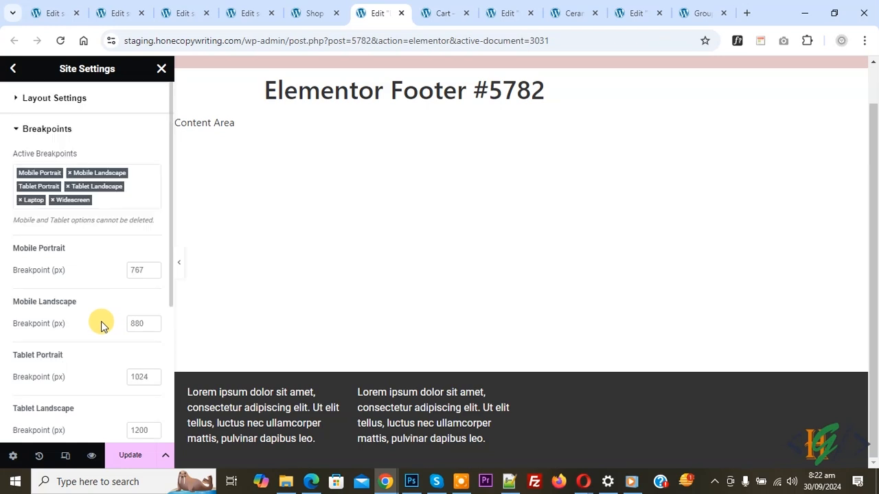
Step: Remove Widescreen from the site's active breakpoints
{"action": "left_click", "coordinate": [39, 171]}
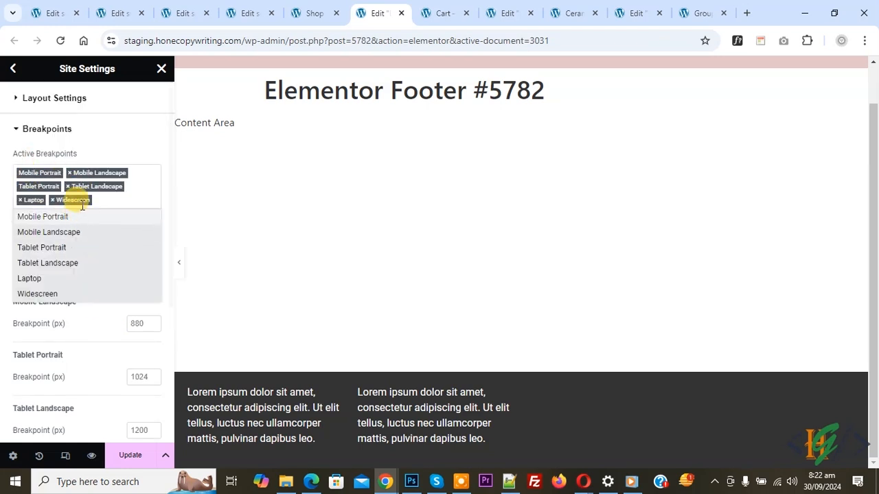
{"action": "left_click", "coordinate": [54, 201]}
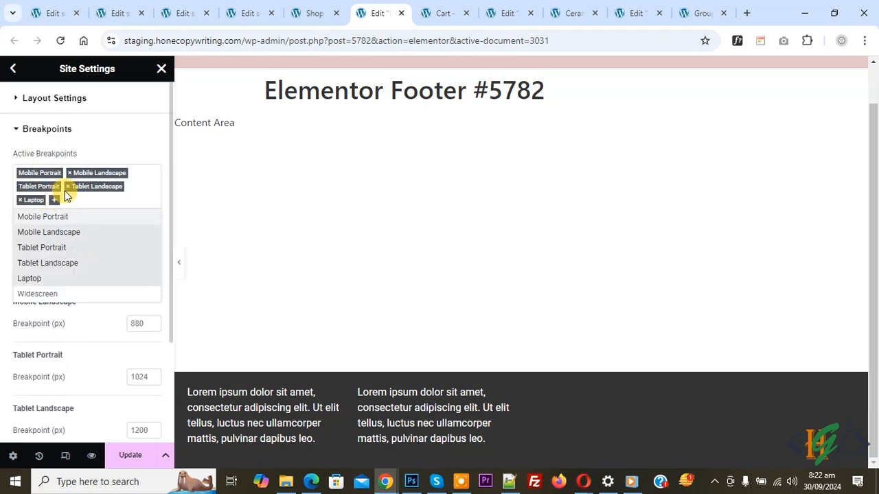
{"action": "left_click", "coordinate": [68, 187]}
{"action": "left_click", "coordinate": [134, 191]}
{"action": "left_click", "coordinate": [135, 190]}
{"action": "left_click", "coordinate": [118, 253]}
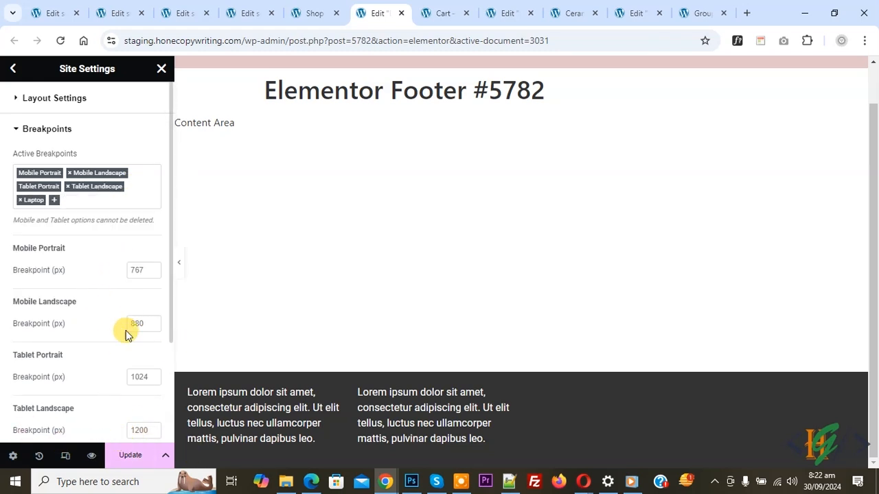
Step: Switch to the shop page and narrow the browser window to tablet and mobile widths to check the footer at each size
{"action": "left_click", "coordinate": [333, 8]}
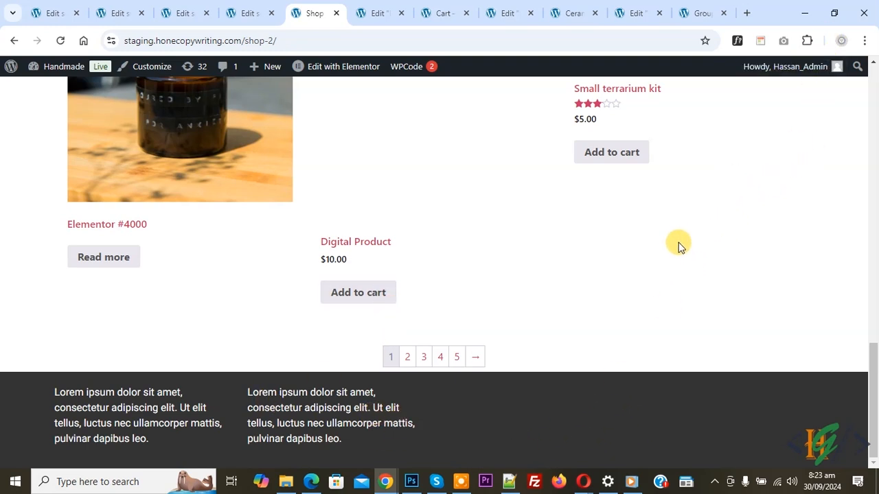
{"action": "left_click", "coordinate": [832, 14]}
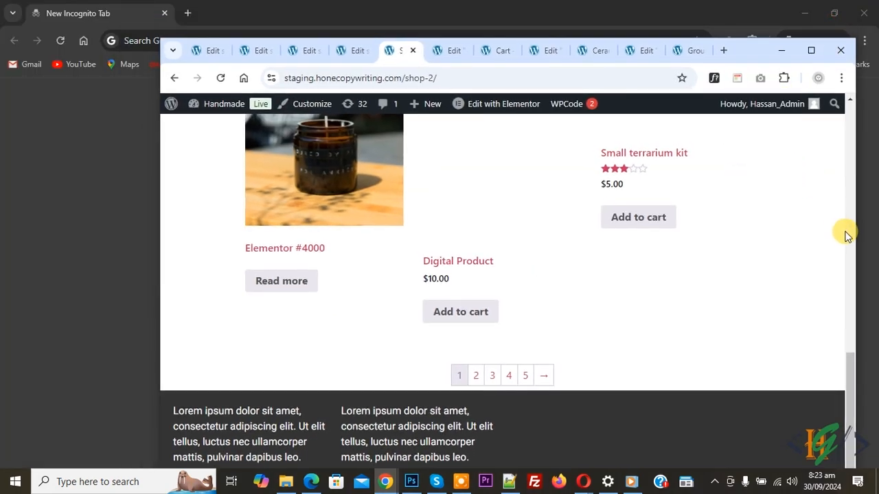
{"action": "left_click_drag", "start_coordinate": [803, 235], "coordinate": [762, 236]}
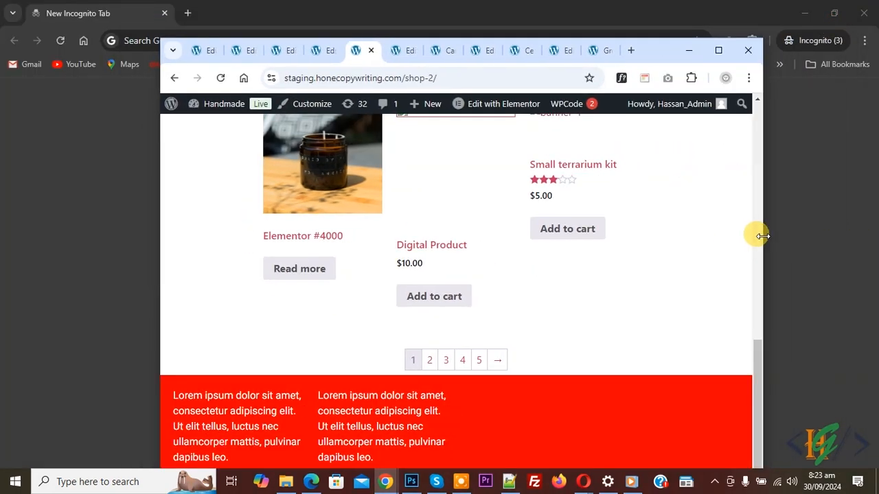
{"action": "left_click_drag", "start_coordinate": [762, 235], "coordinate": [518, 239]}
{"action": "scroll", "coordinate": [440, 256], "scroll_direction": "down", "scroll_amount": 4}
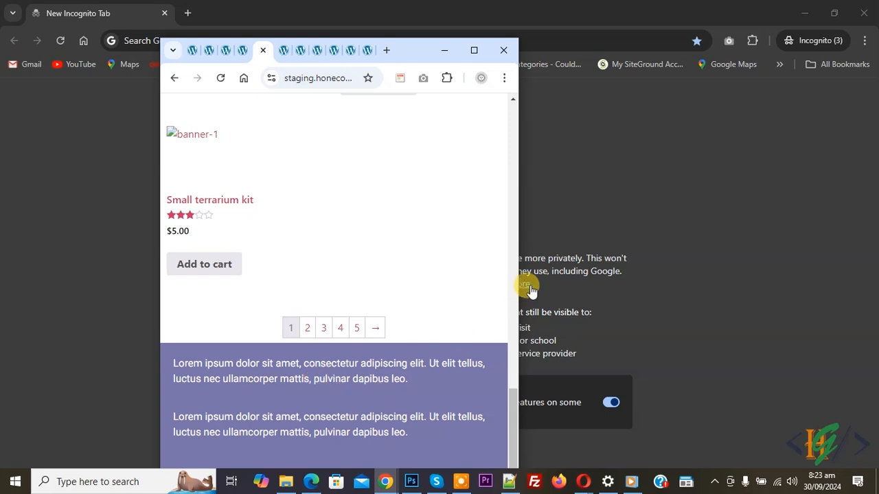
Step: Widen the shop page window back to full desktop size to check its footer, and return to the footer template editor
{"action": "left_click_drag", "start_coordinate": [517, 254], "coordinate": [864, 261]}
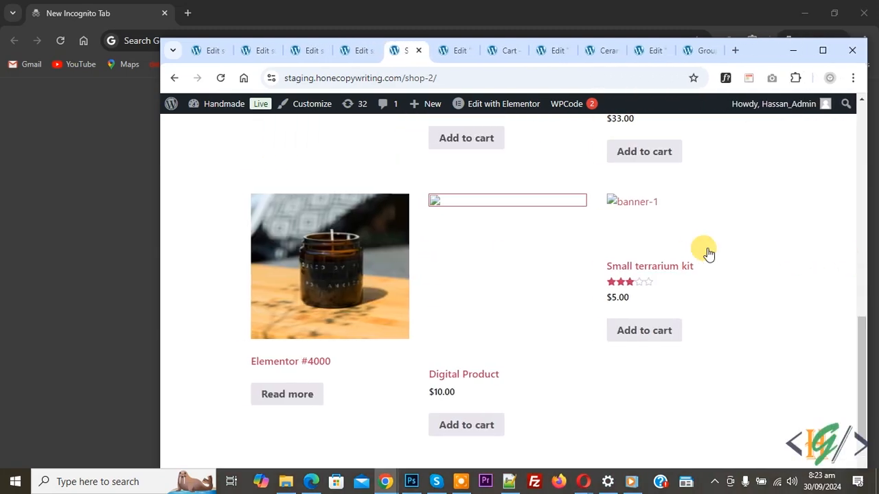
{"action": "scroll", "coordinate": [389, 383], "scroll_direction": "down", "scroll_amount": 2}
{"action": "left_click", "coordinate": [821, 53]}
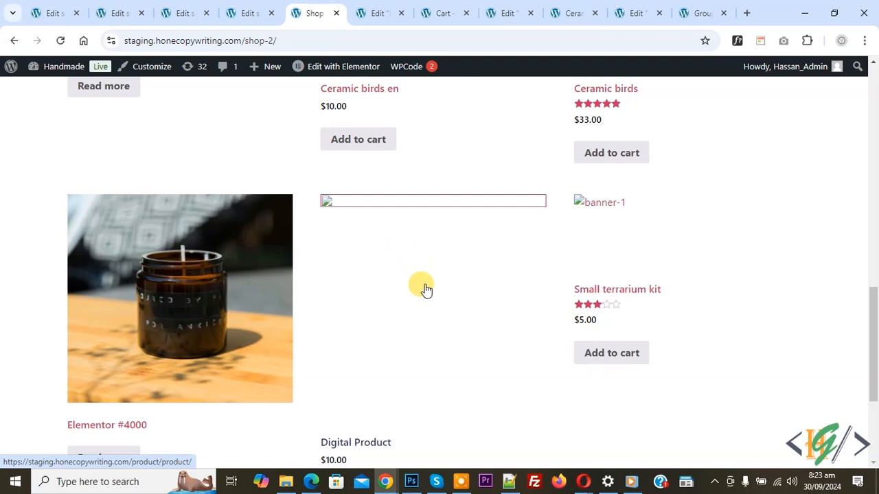
{"action": "left_click", "coordinate": [278, 10]}
{"action": "left_click", "coordinate": [390, 6]}
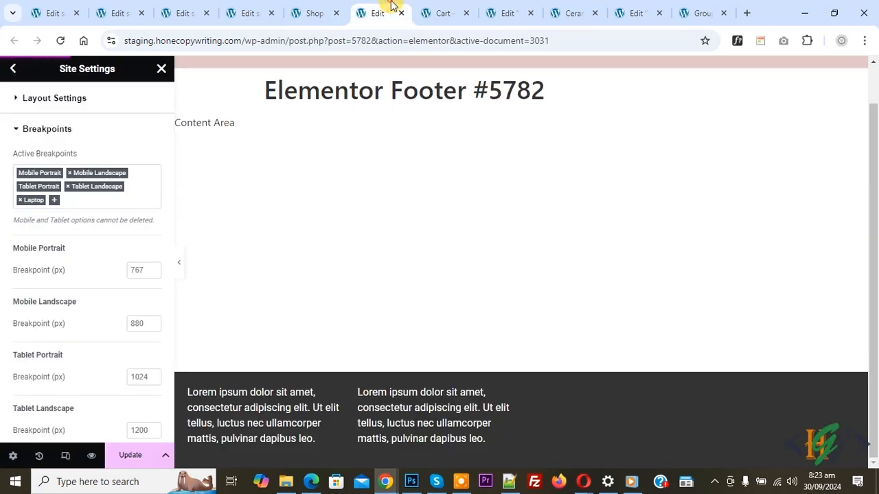